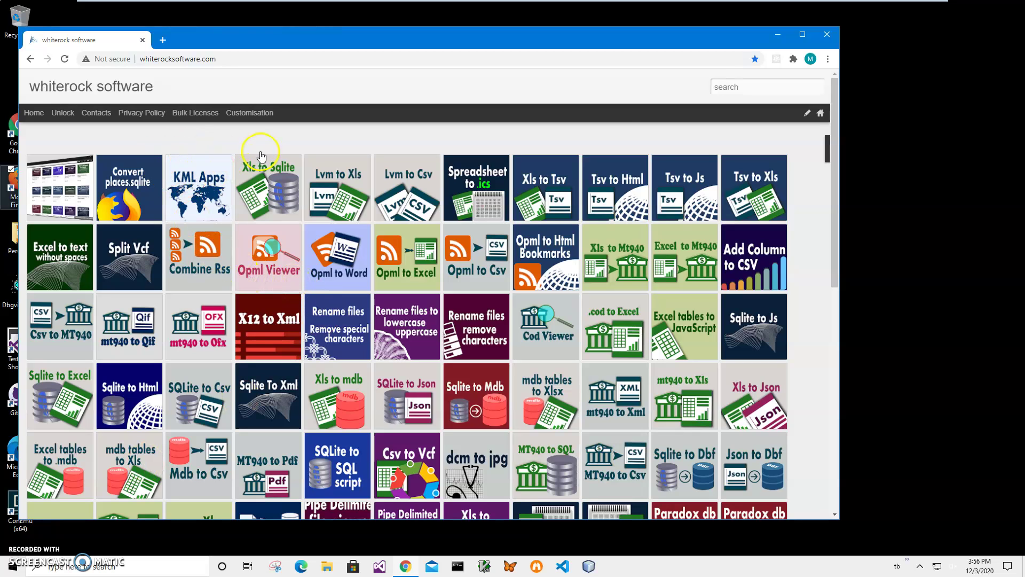
# Step: Search the whiterock software site for "places" to filter the converter tiles
pyautogui.click(750, 87)
pyautogui.write('places')
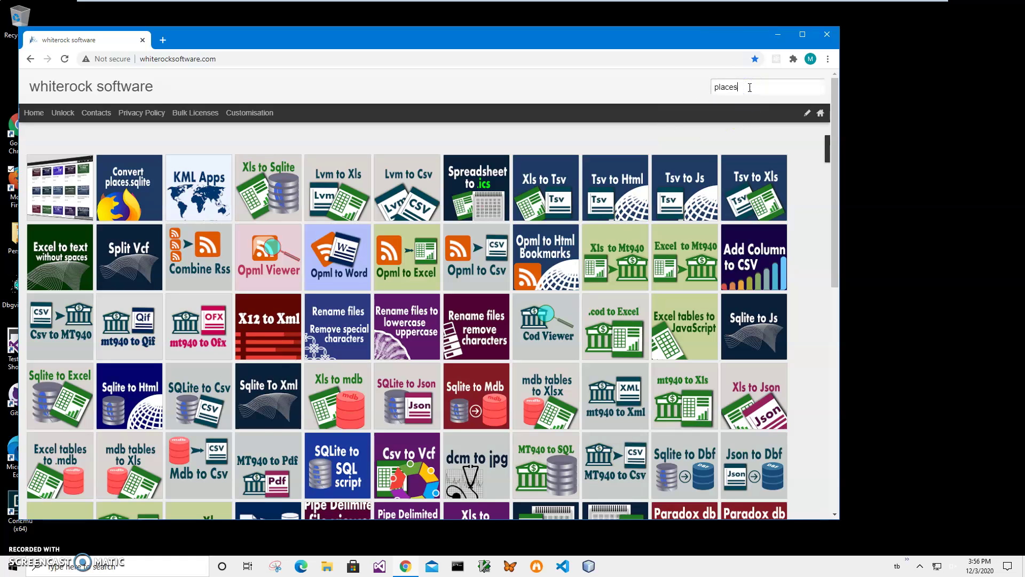
pyautogui.press('Return')
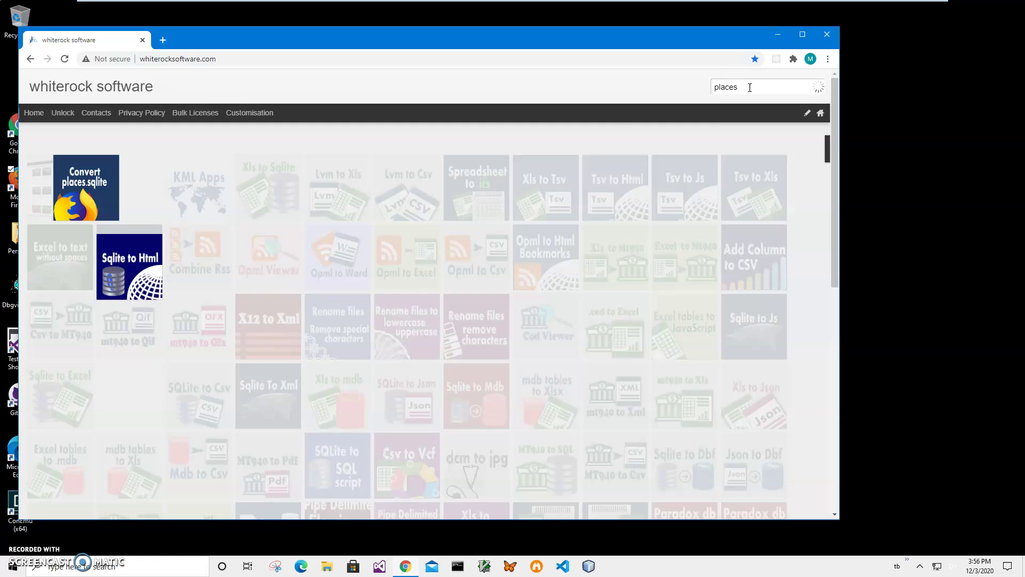
# Step: Download the Places sqlite to Bookmarks zip from the Convert places.sqlite article and open it
pyautogui.click(62, 172)
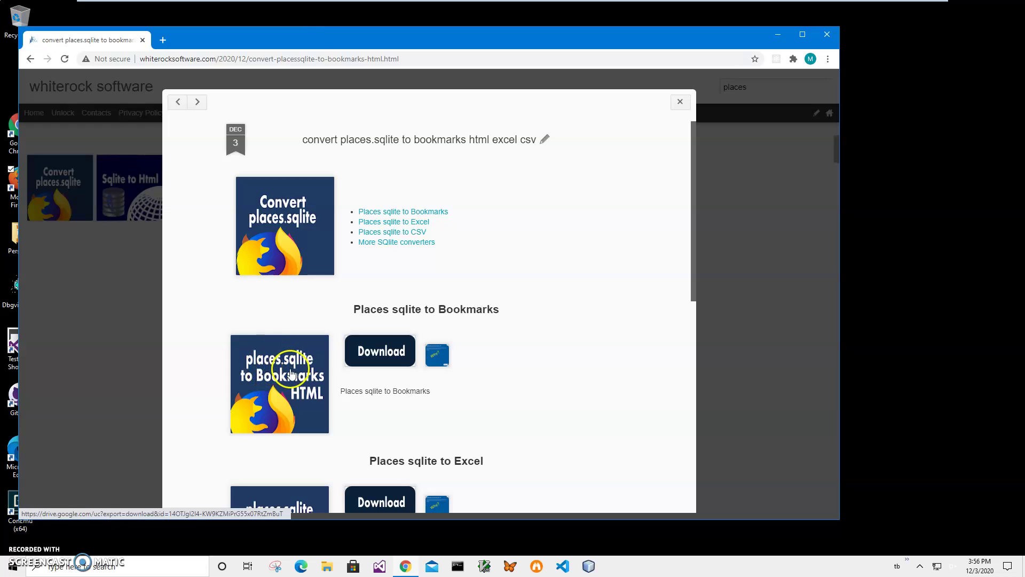
pyautogui.click(375, 368)
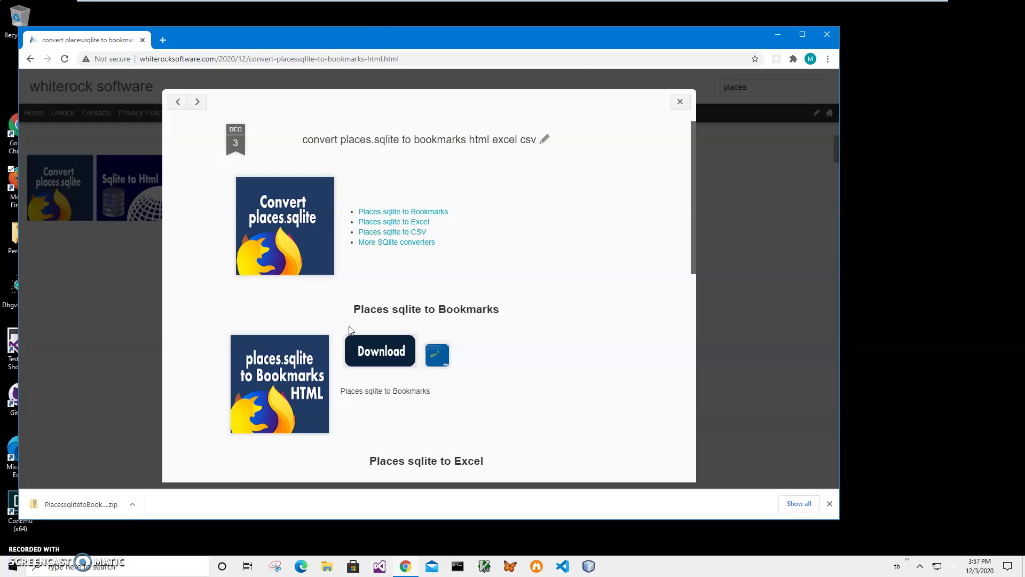
pyautogui.click(105, 511)
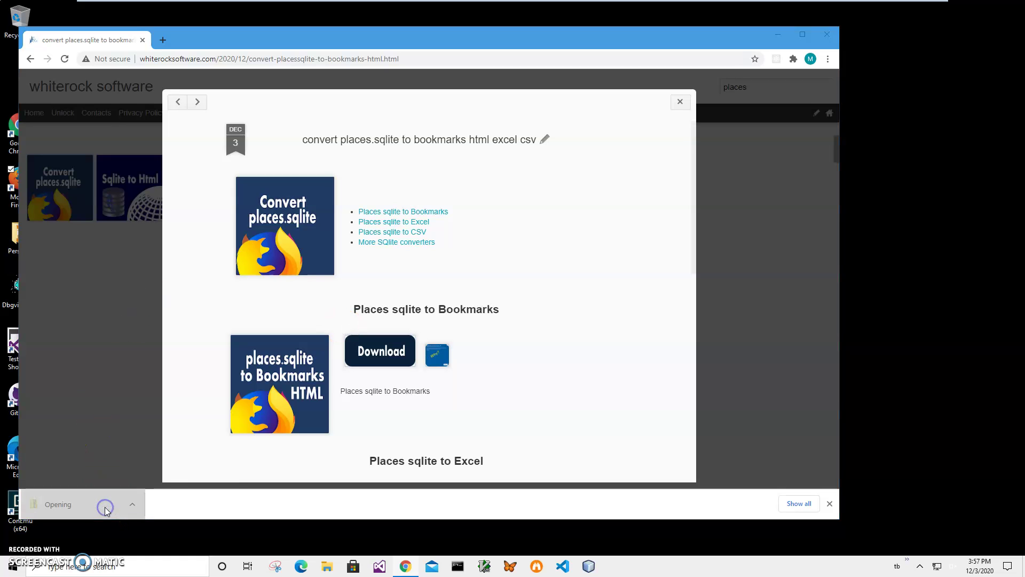
# Step: Launch the PlacessqlitetoBookmarksSetup installer past the SmartScreen warning with Run anyway
pyautogui.doubleClick(339, 184)
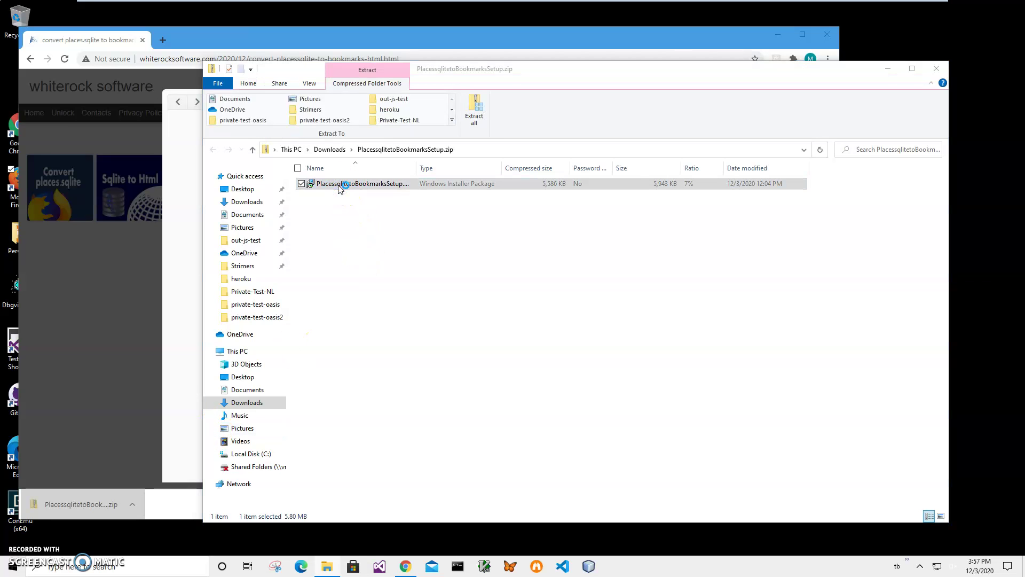
pyautogui.click(401, 205)
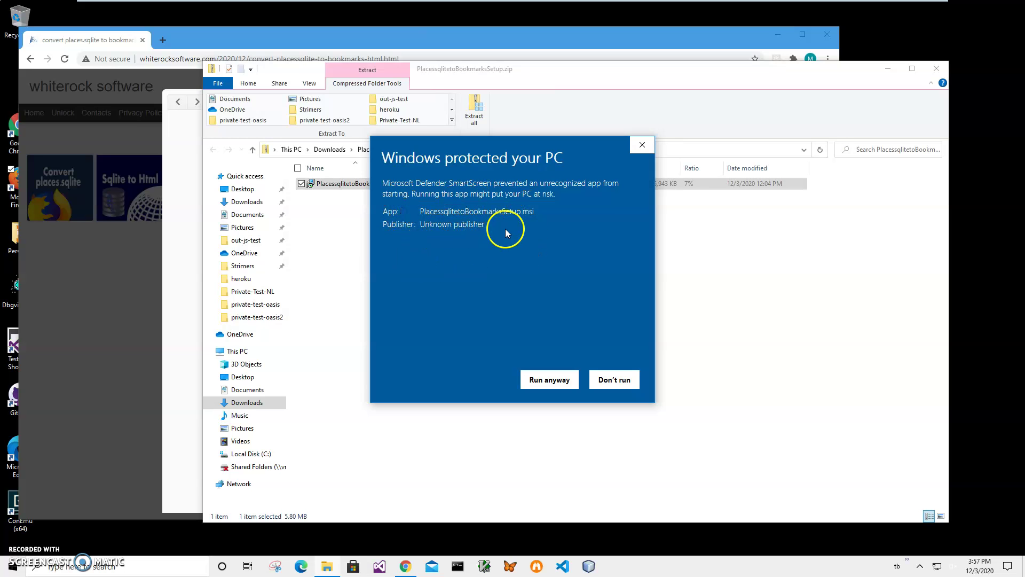
pyautogui.moveTo(490, 226); pyautogui.dragTo(368, 225)
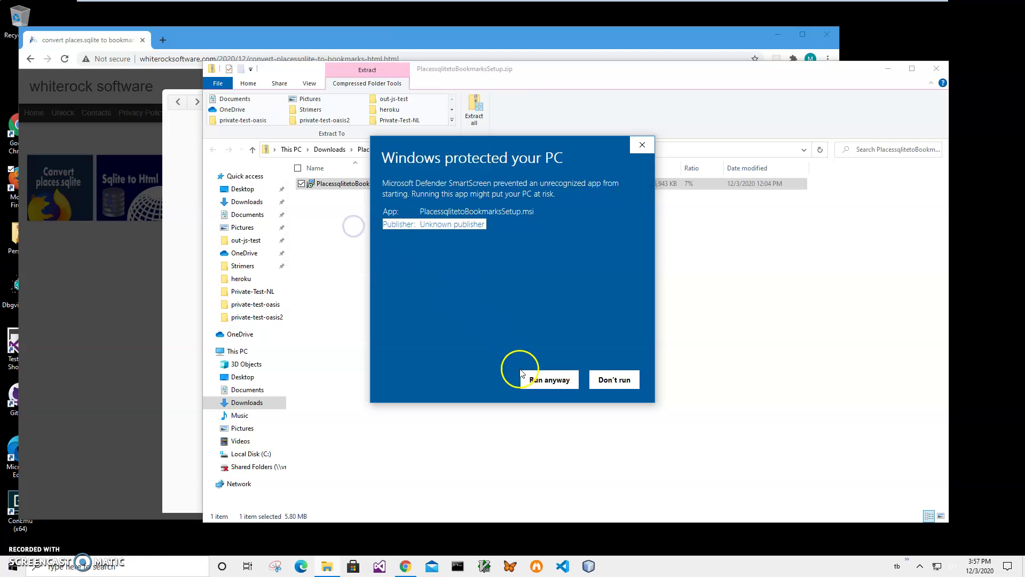
pyautogui.click(549, 381)
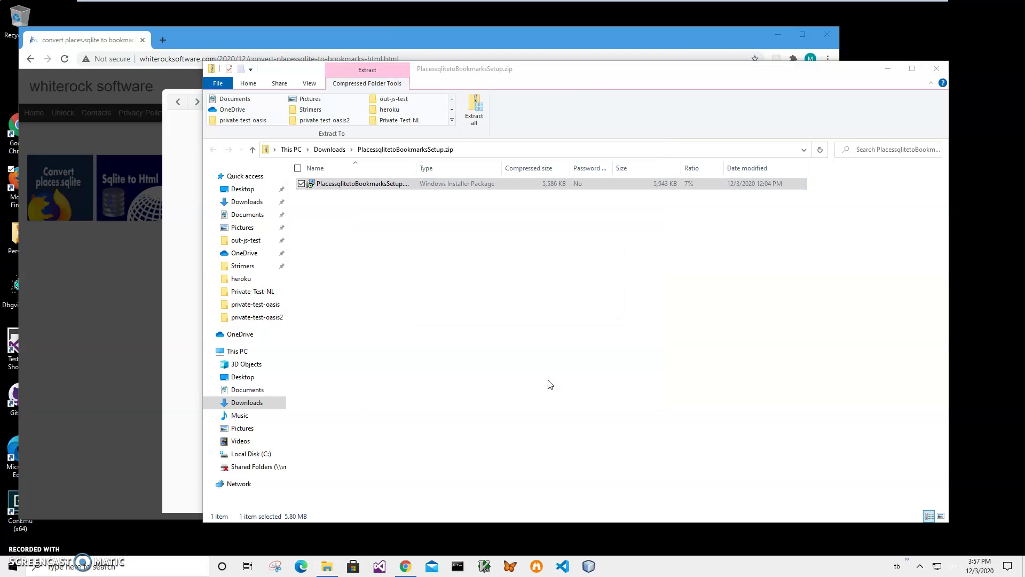
# Step: Complete the Places sqlite to Bookmarks installation, allowing the UAC prompt
pyautogui.click(567, 366)
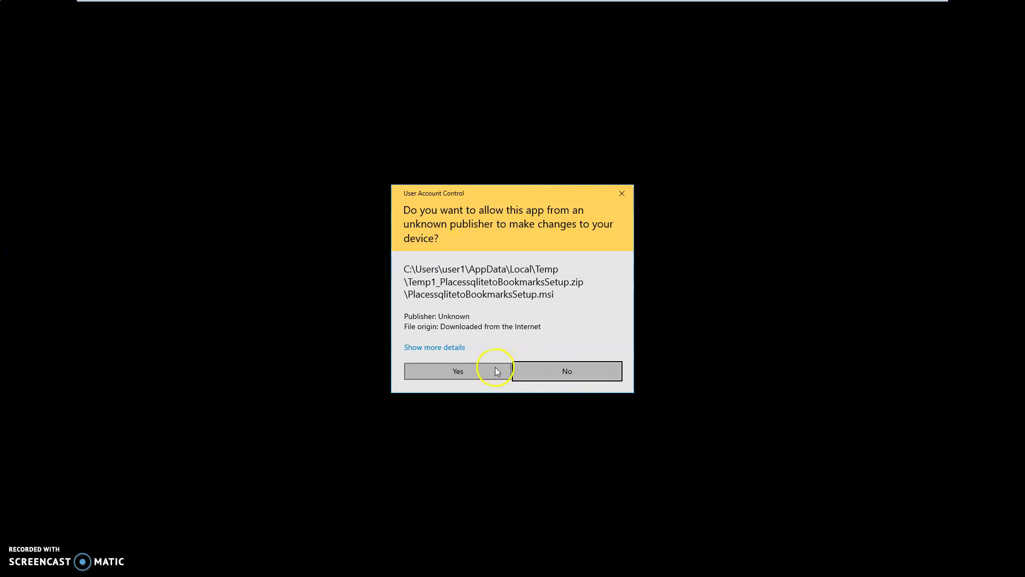
pyautogui.click(494, 368)
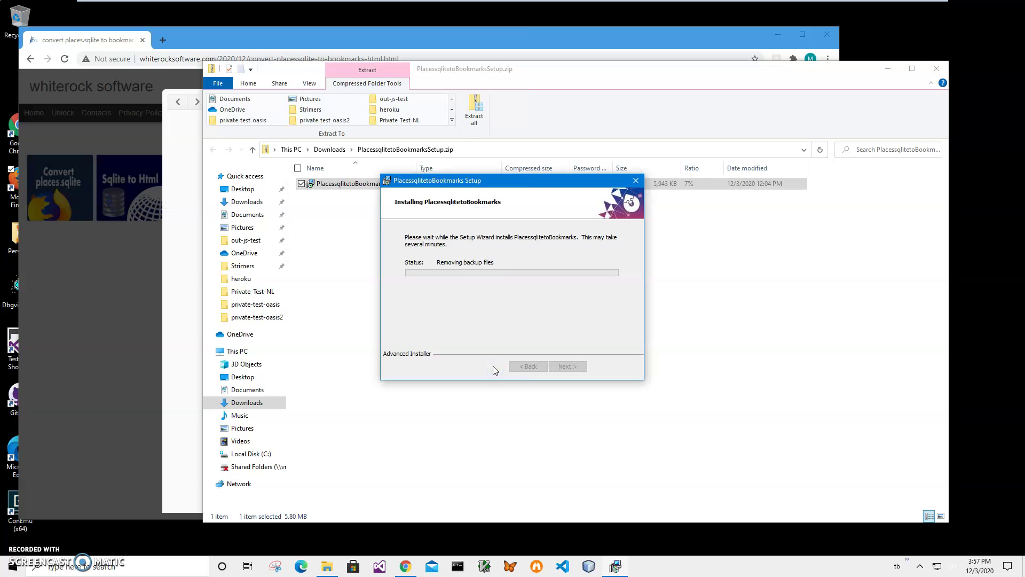
pyautogui.click(551, 367)
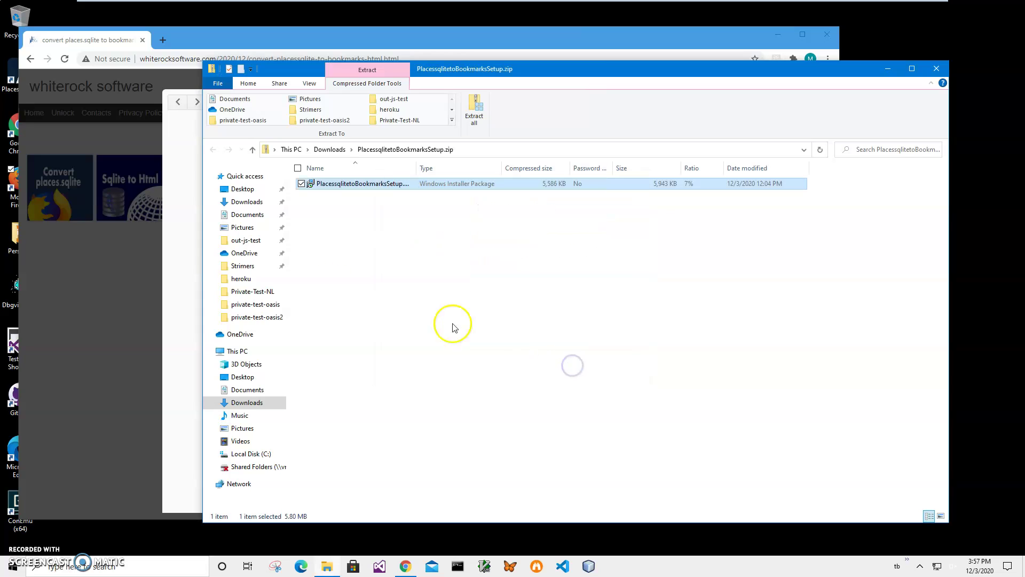
# Step: Start the installed app from its desktop shortcut and close the zip folder window
pyautogui.click(6, 92)
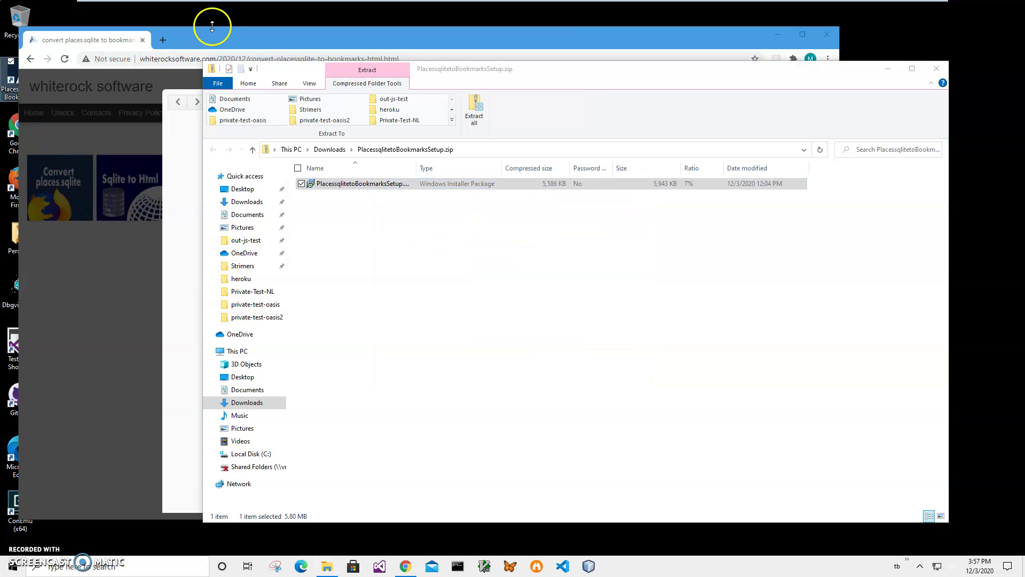
pyautogui.click(942, 72)
pyautogui.click(826, 34)
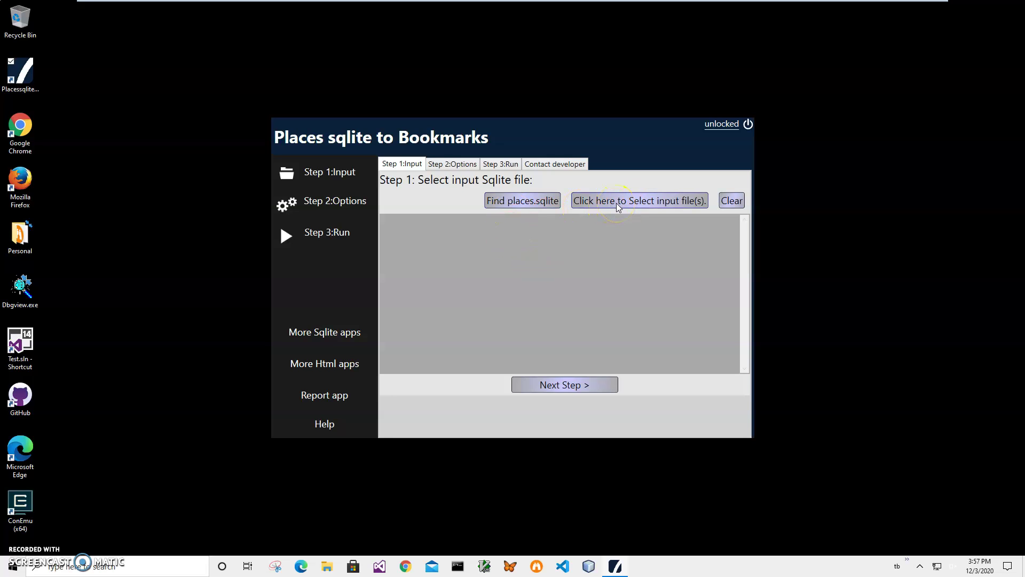
# Step: Use Find places.sqlite to add the Firefox places.sqlite file to the input list
pyautogui.click(516, 202)
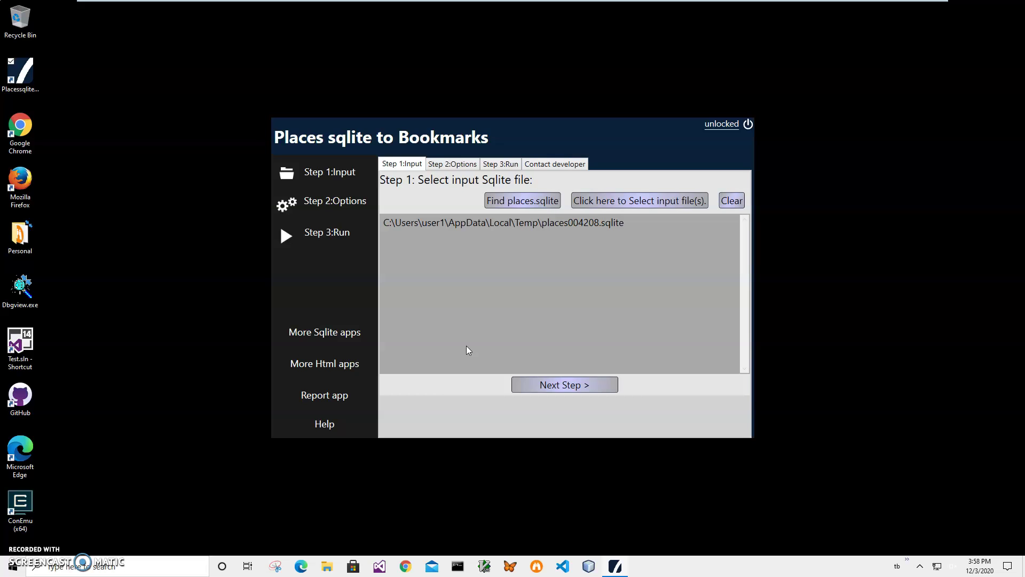
pyautogui.click(573, 222)
# Step: Run the conversion and save the HTML bookmarks file to Documents with its default name
pyautogui.click(592, 385)
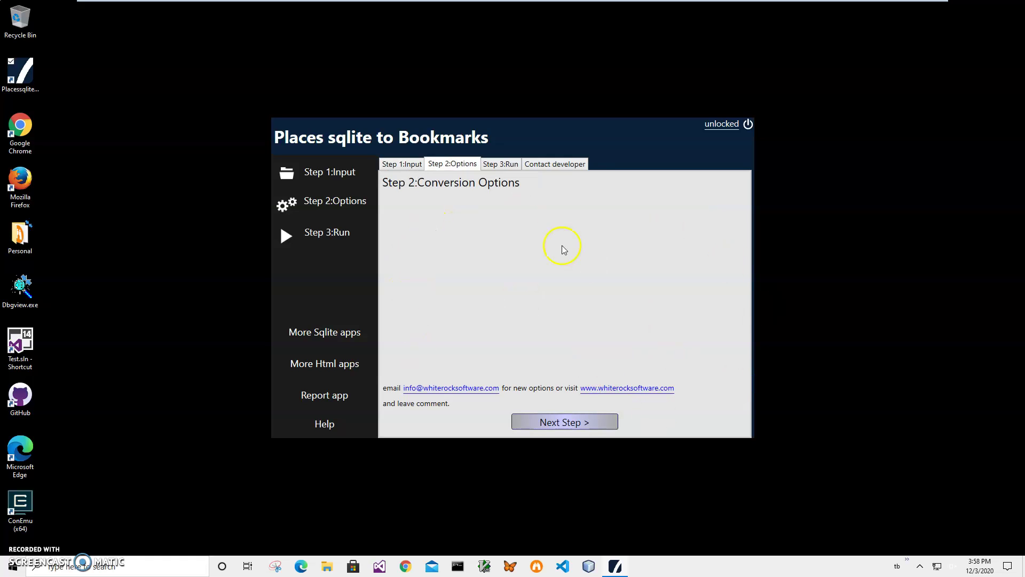
pyautogui.click(583, 423)
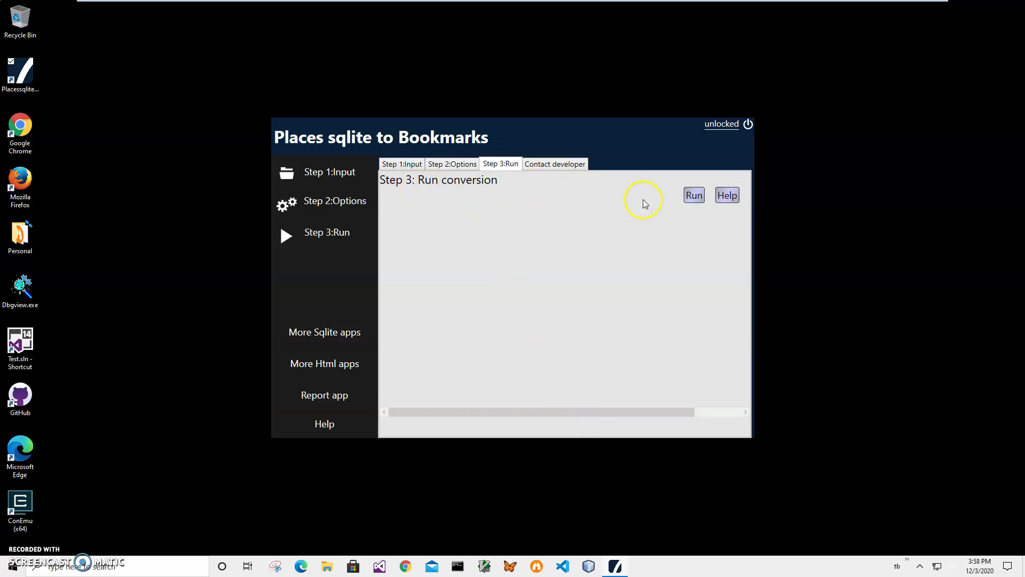
pyautogui.click(693, 196)
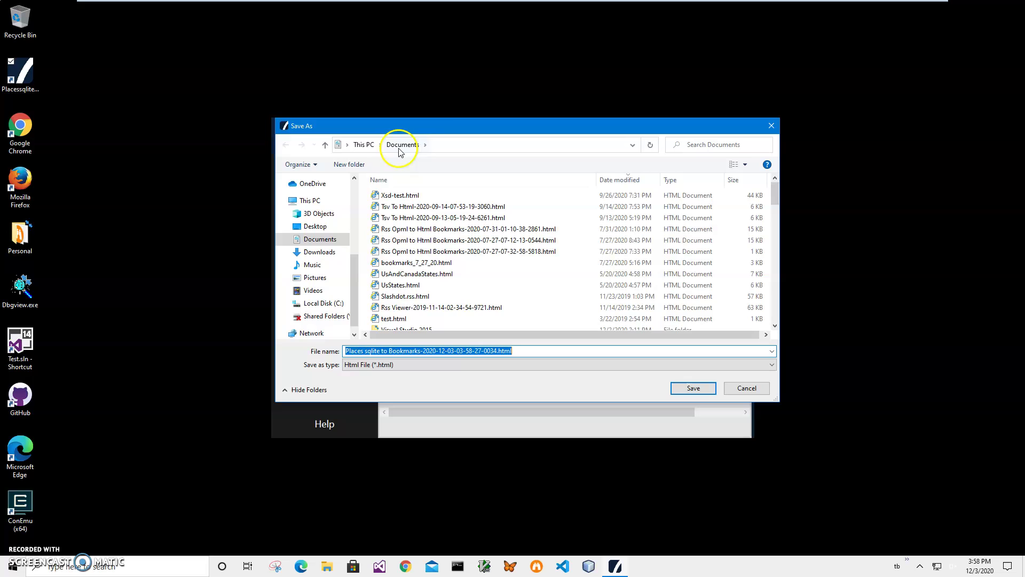
pyautogui.click(693, 388)
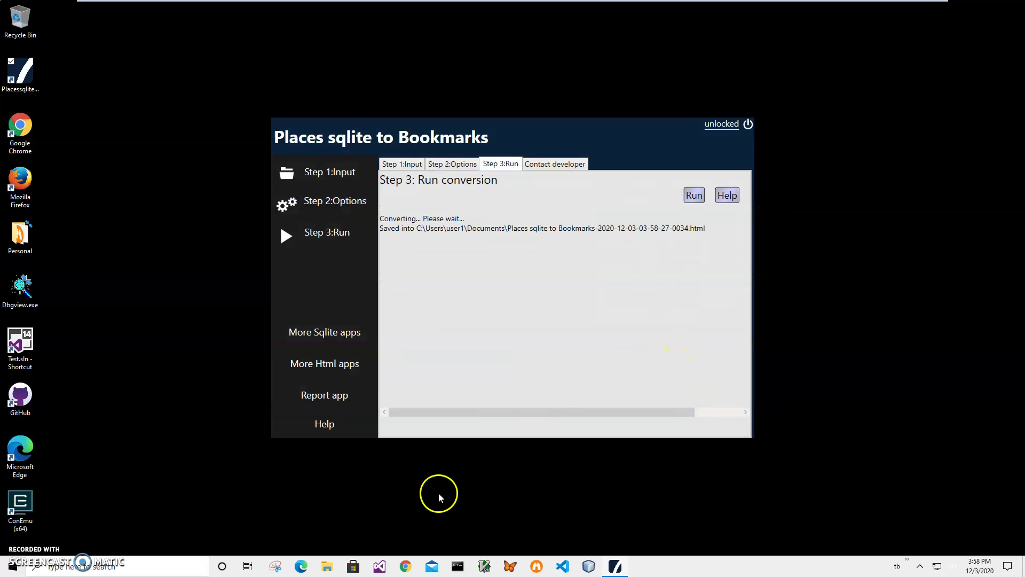
# Step: Open the converted Bookmarks HTML file from Documents in Internet Explorer
pyautogui.click(335, 563)
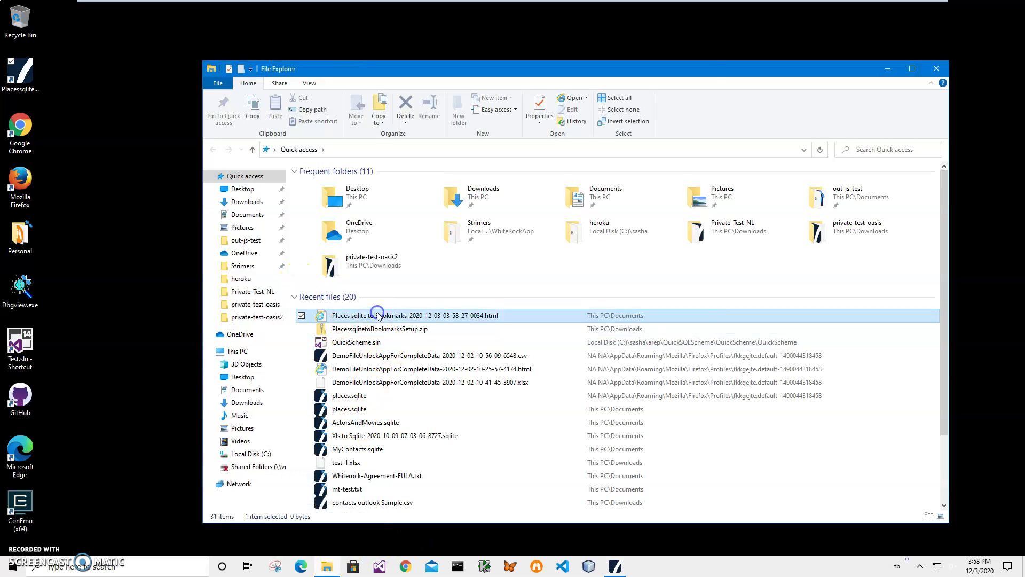
pyautogui.doubleClick(376, 317)
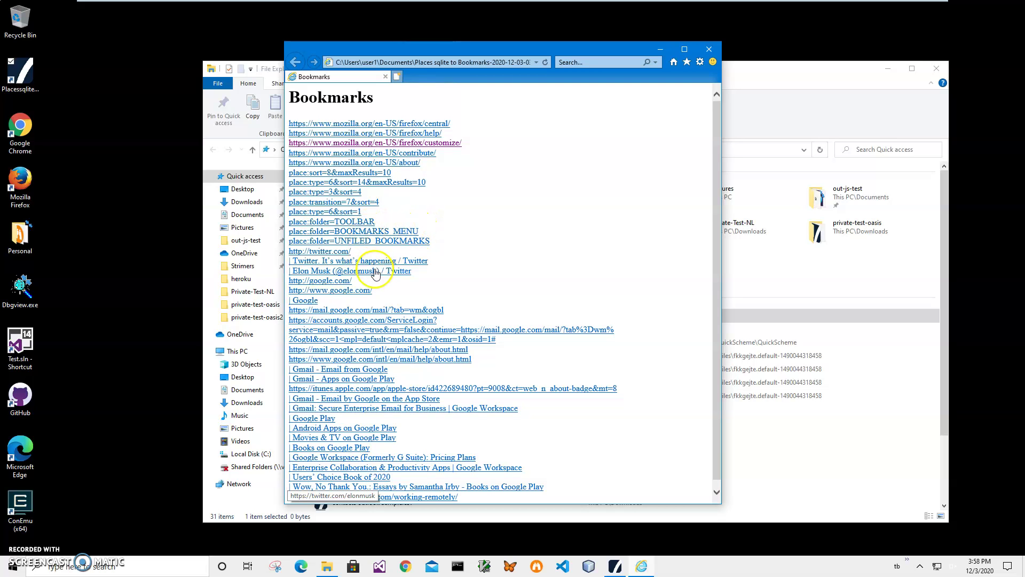
pyautogui.scroll(-1, 358, 232)
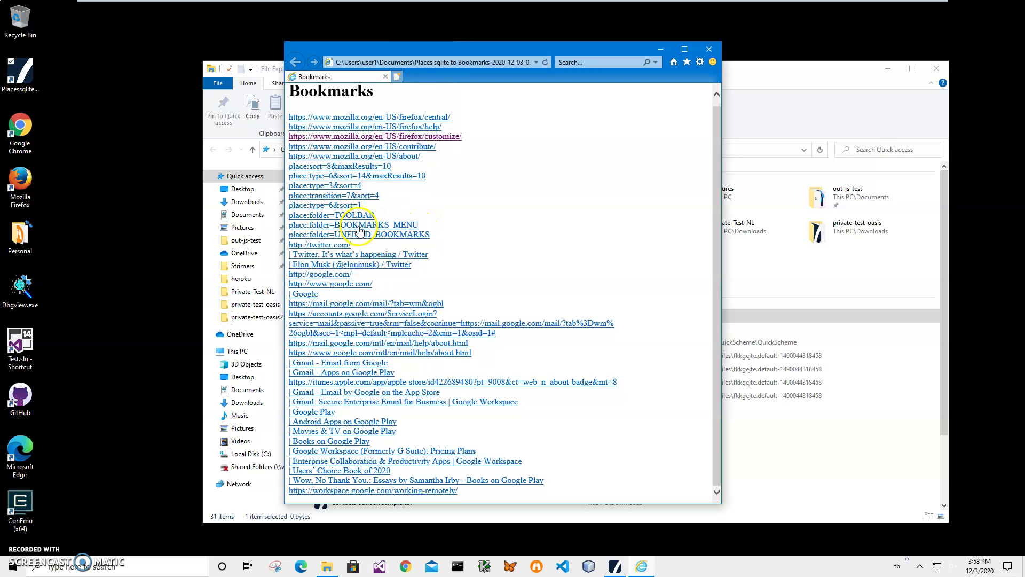
pyautogui.scroll(1, 359, 232)
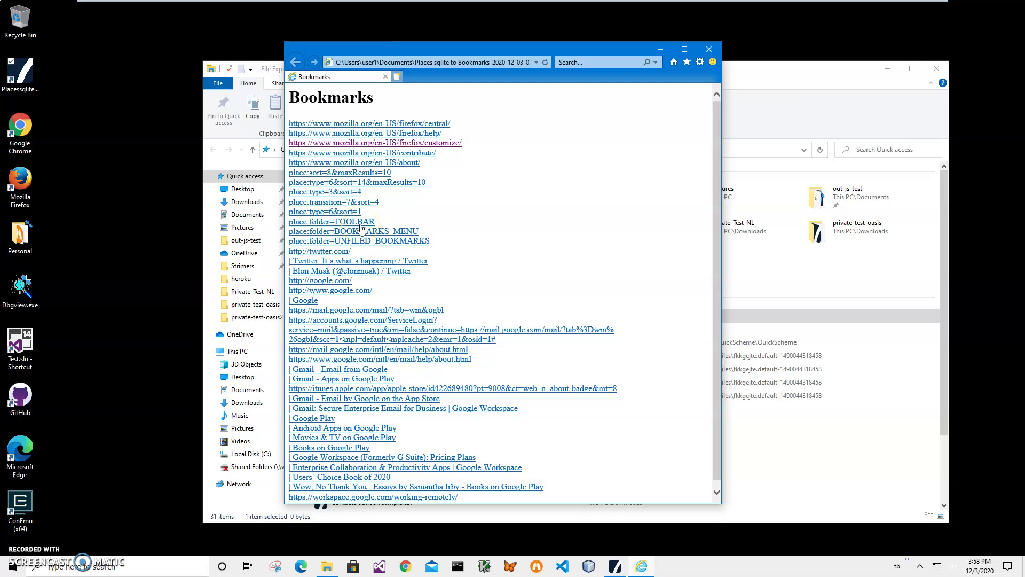
pyautogui.click(358, 229)
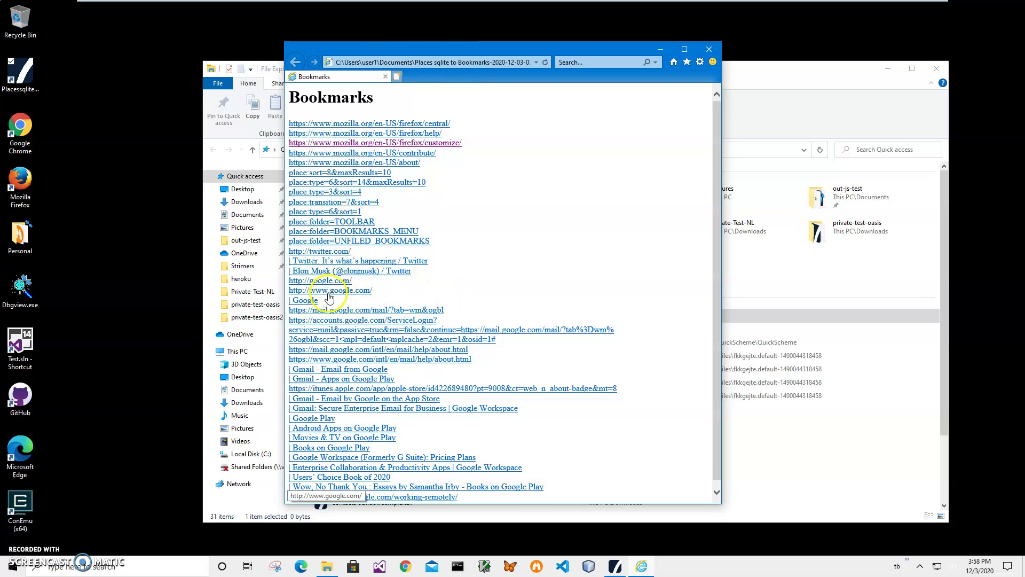
pyautogui.scroll(-1, 344, 362)
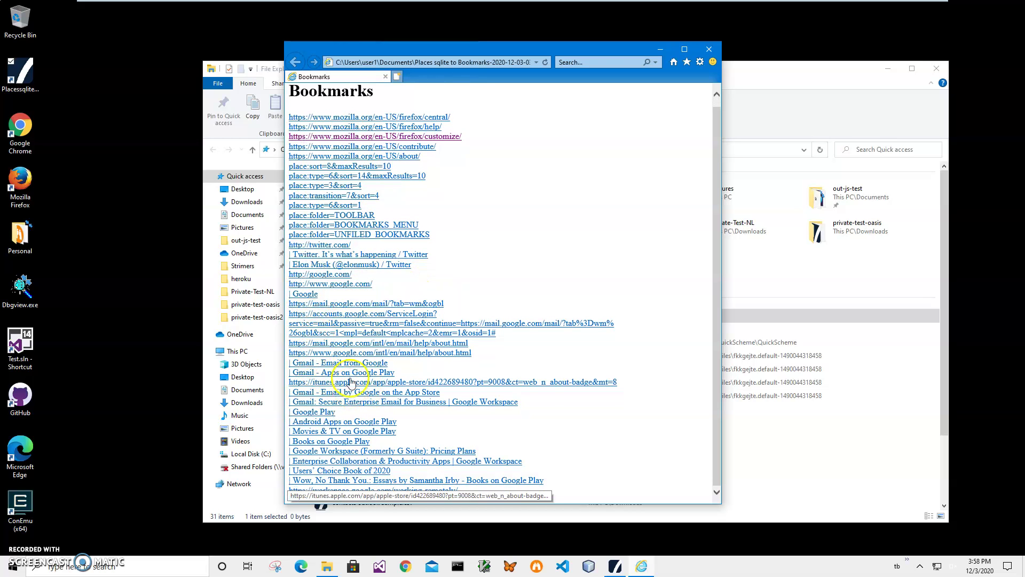
pyautogui.scroll(1, 347, 347)
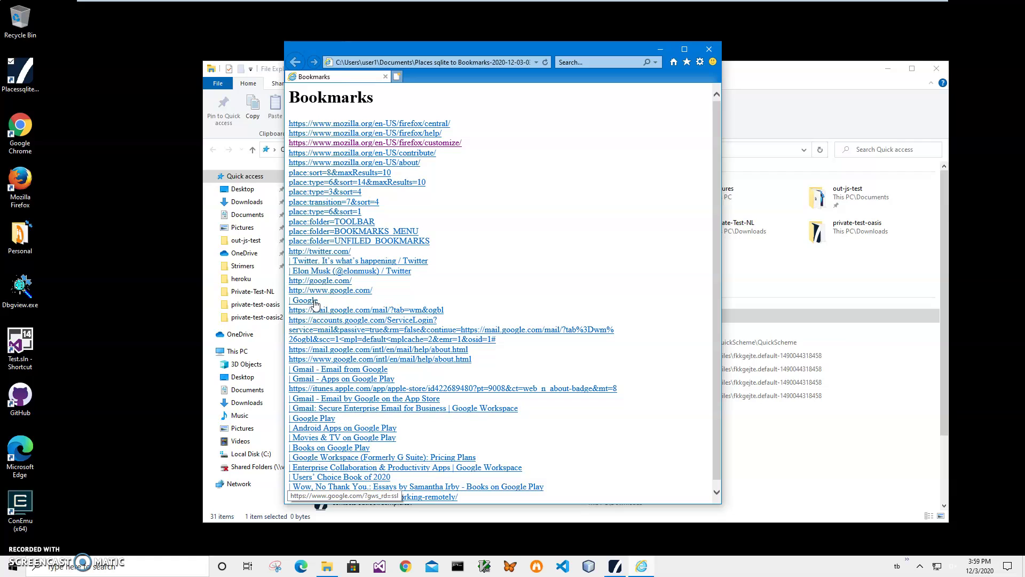
# Step: Follow the Google link from the Bookmarks page, then go back to the list
pyautogui.click(315, 303)
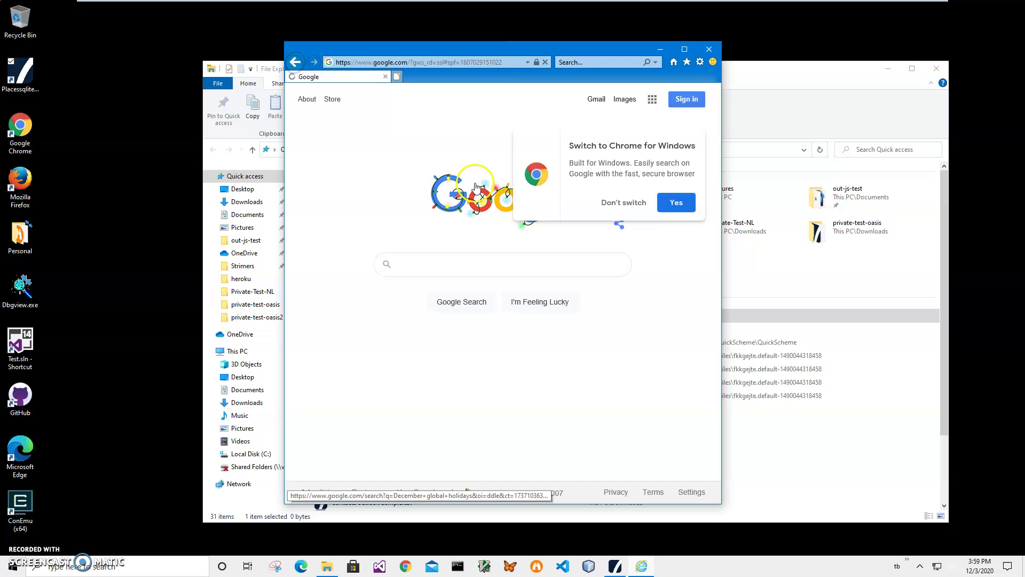
pyautogui.hotkey('alt', 'Left')
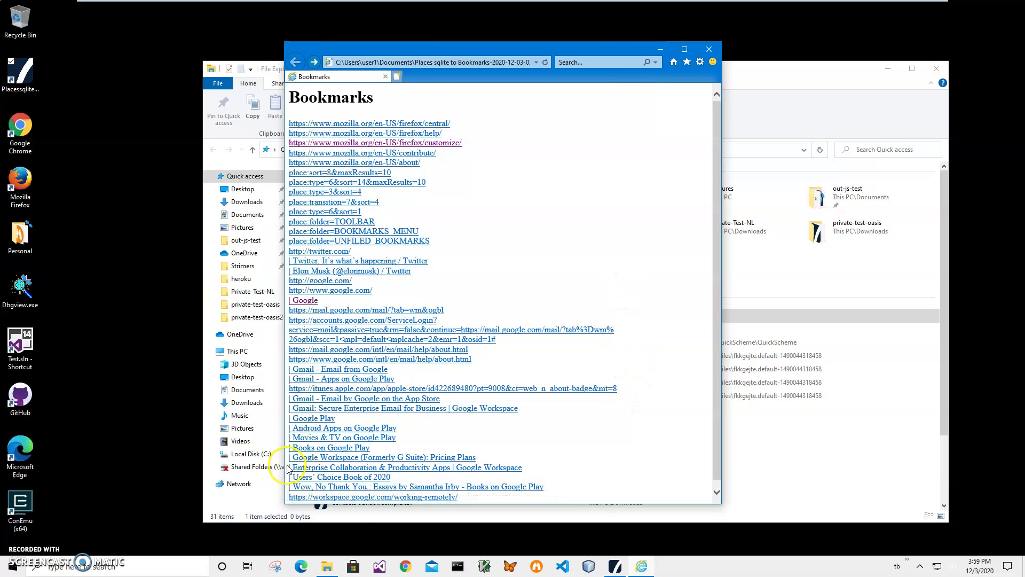
# Step: Launch Firefox from the desktop and bring up its hamburger main menu
pyautogui.doubleClick(33, 173)
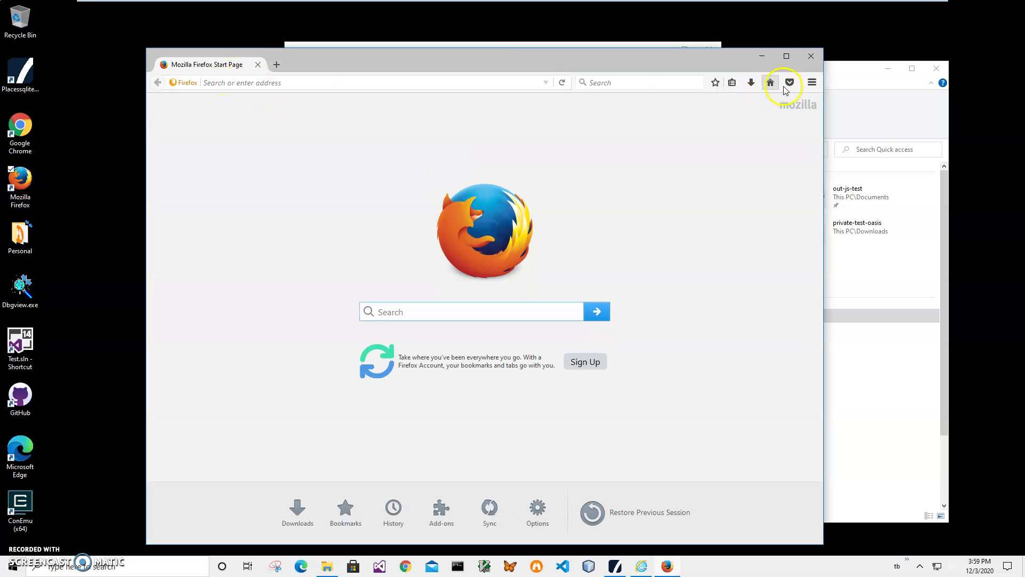
pyautogui.click(811, 81)
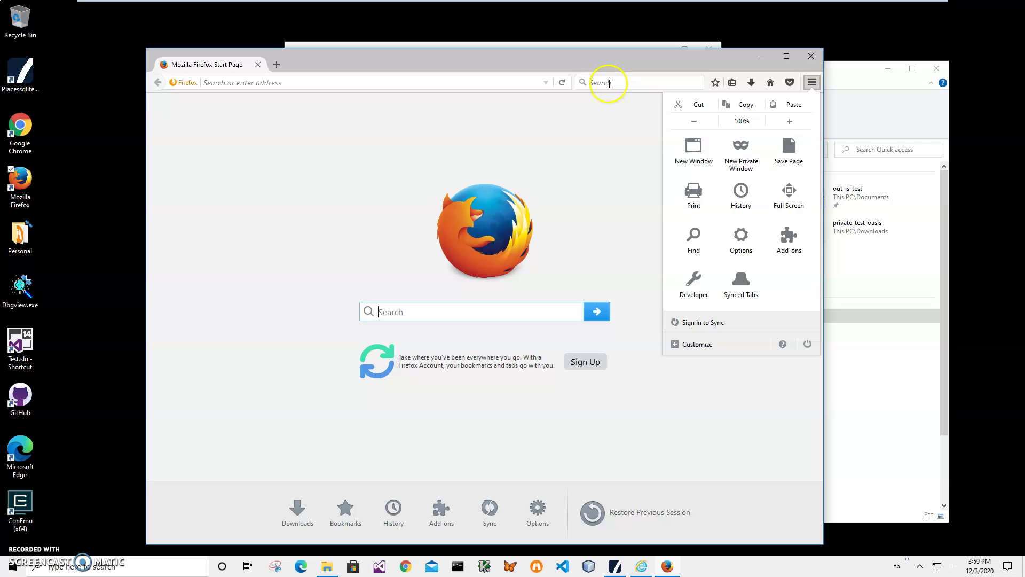
pyautogui.rightClick(418, 99)
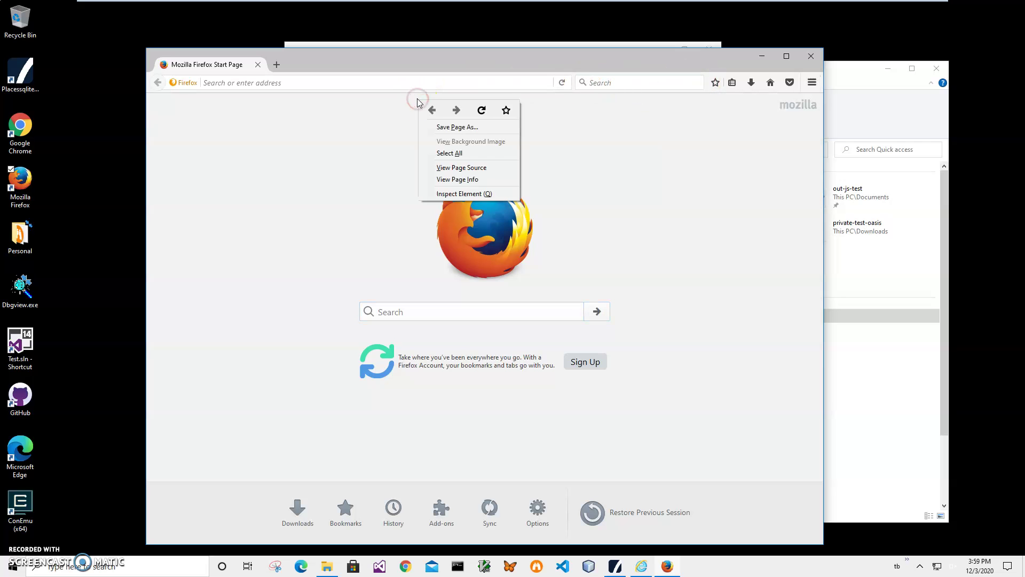
pyautogui.click(546, 84)
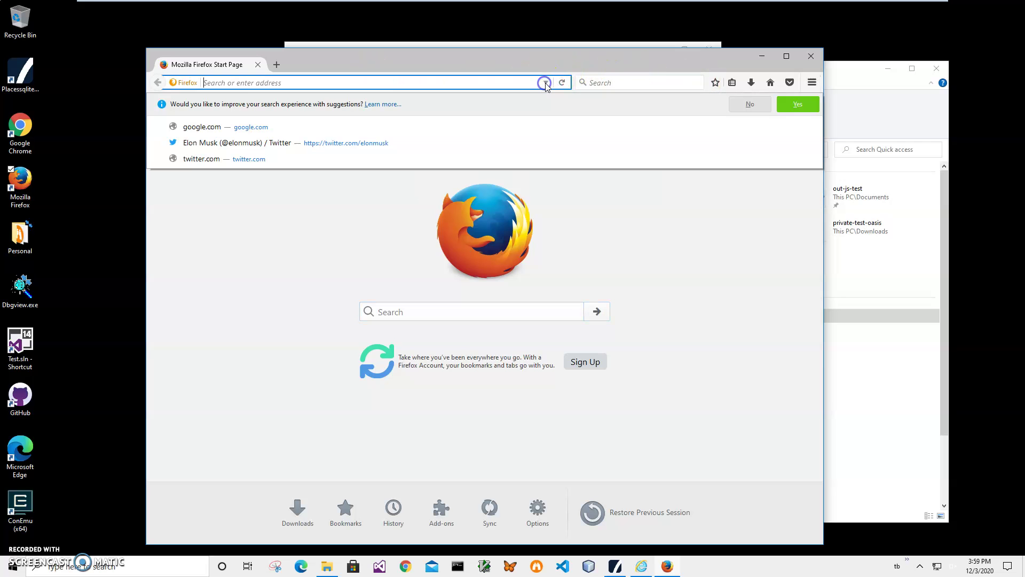
pyautogui.click(812, 83)
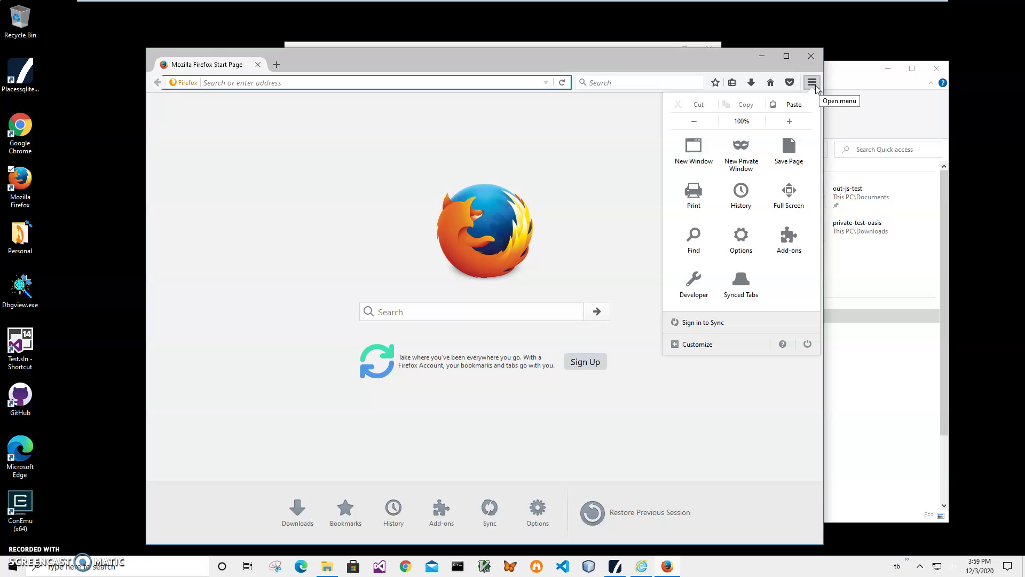
# Step: In the Library, import bookmarks from the newest Places sqlite to Bookmarks HTML file
pyautogui.click(345, 509)
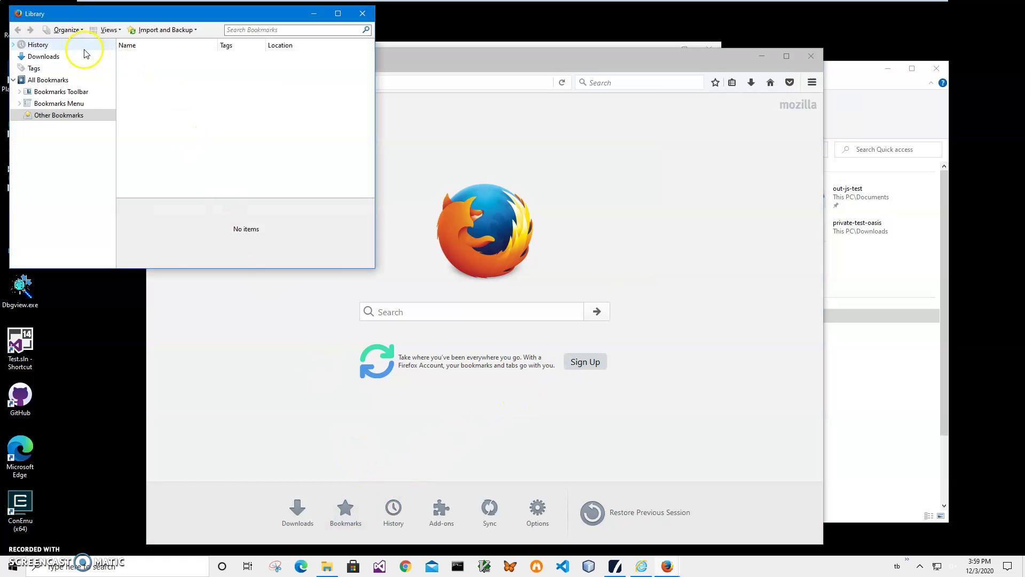
pyautogui.click(195, 32)
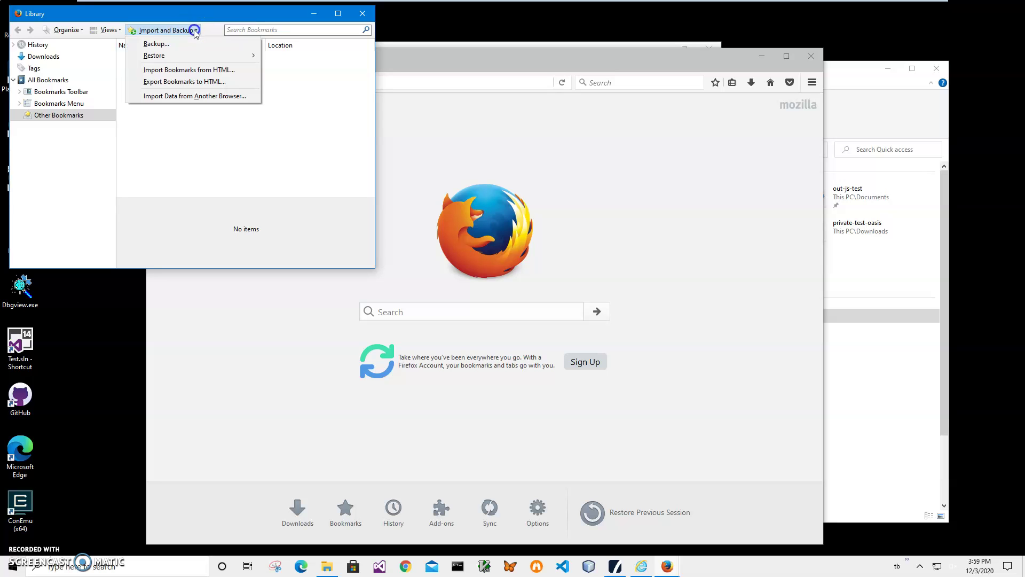
pyautogui.click(194, 70)
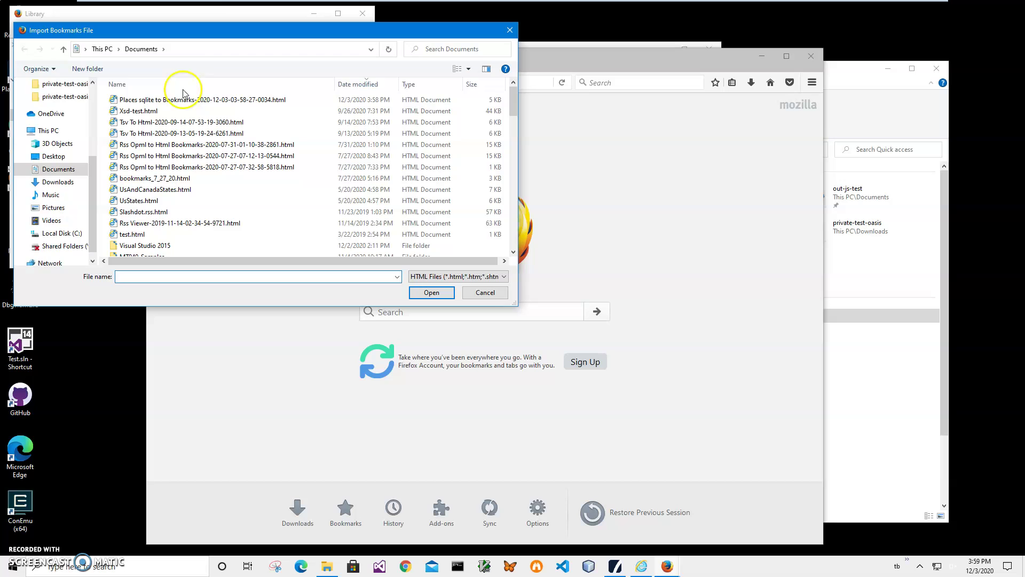
pyautogui.doubleClick(183, 98)
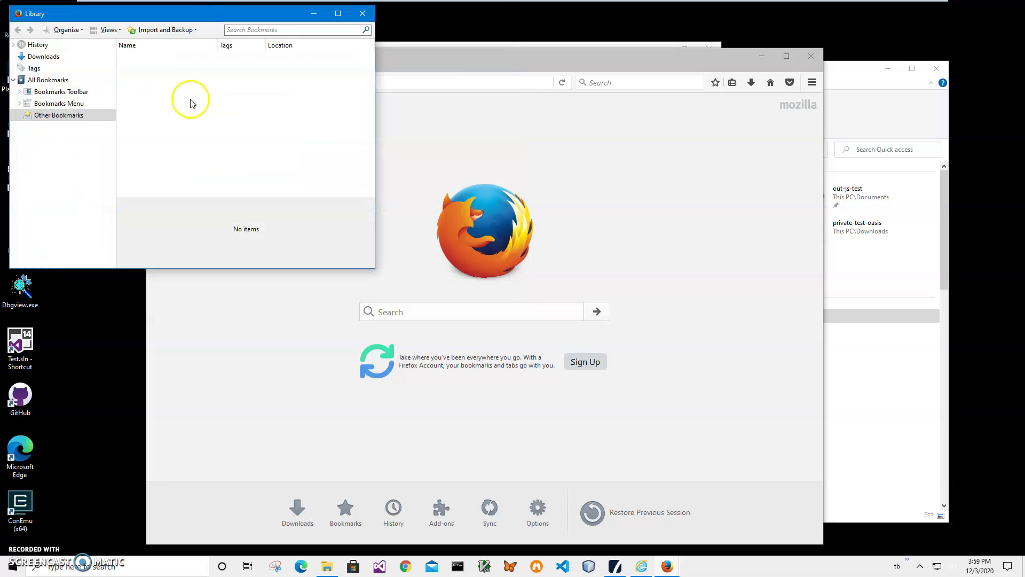
# Step: Expand Bookmarks Toolbar and Bookmarks Menu to view the imported links
pyautogui.click(65, 116)
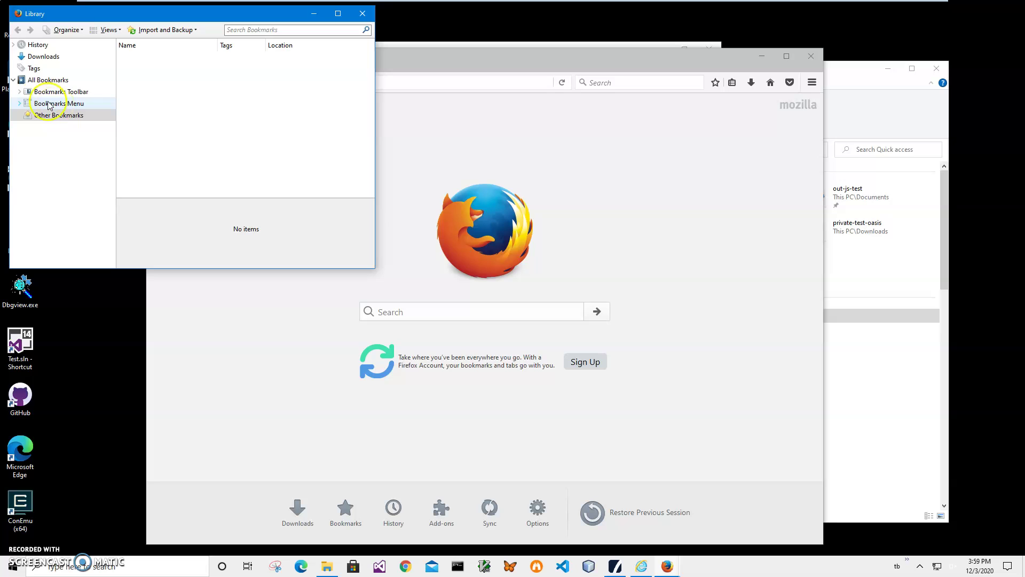
pyautogui.click(20, 92)
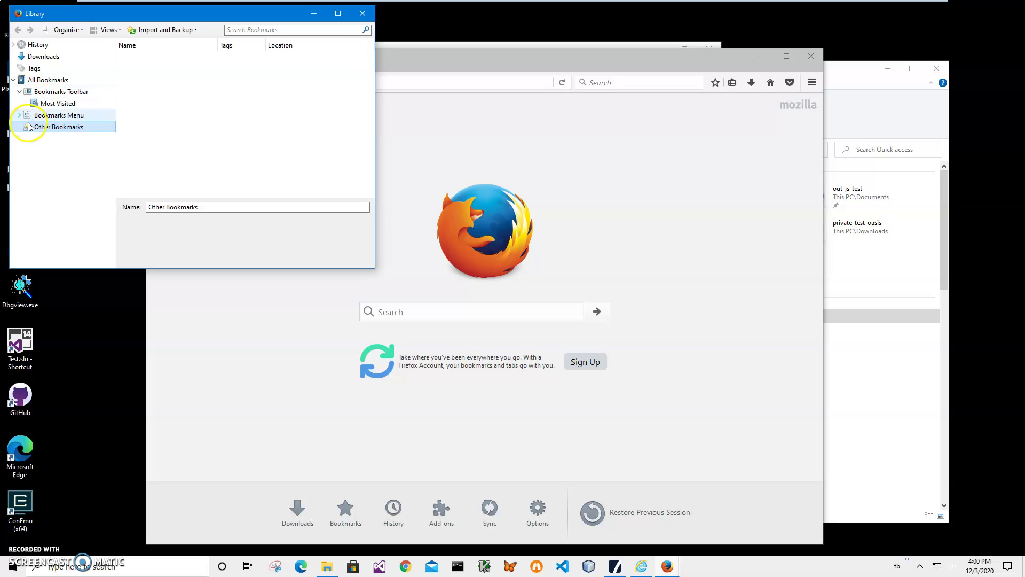
pyautogui.click(19, 116)
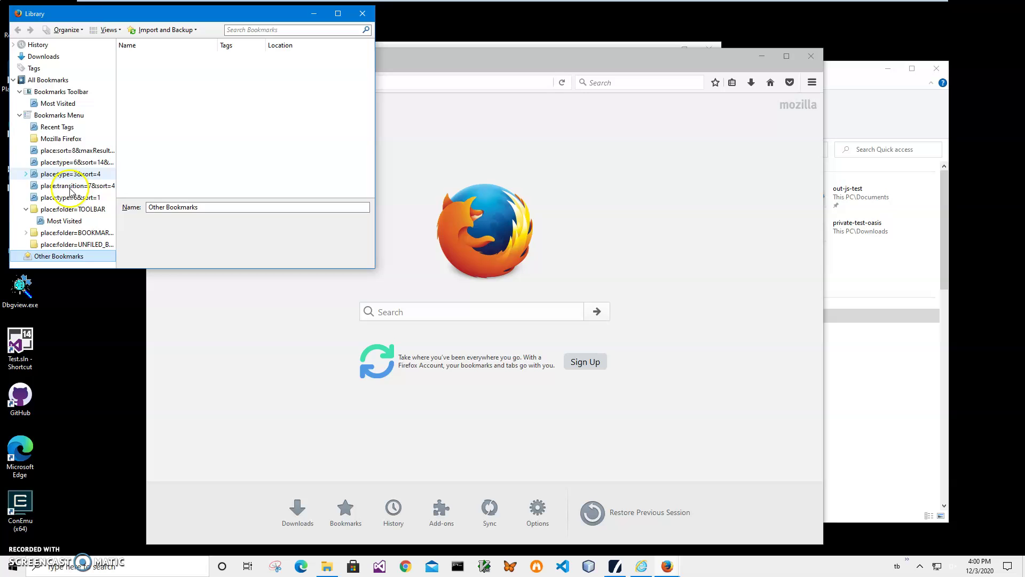
pyautogui.click(47, 117)
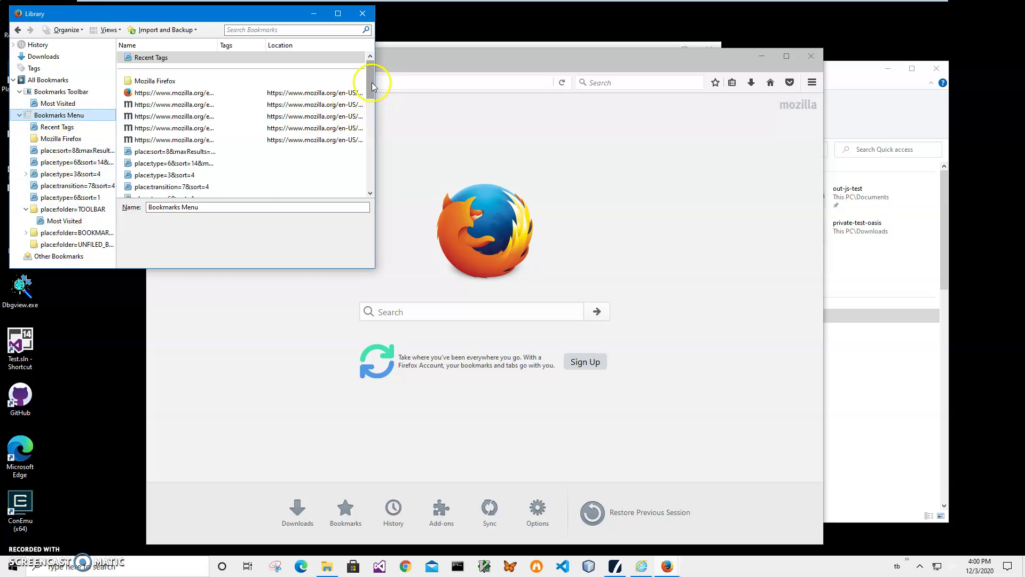
pyautogui.moveTo(372, 83); pyautogui.dragTo(374, 125)
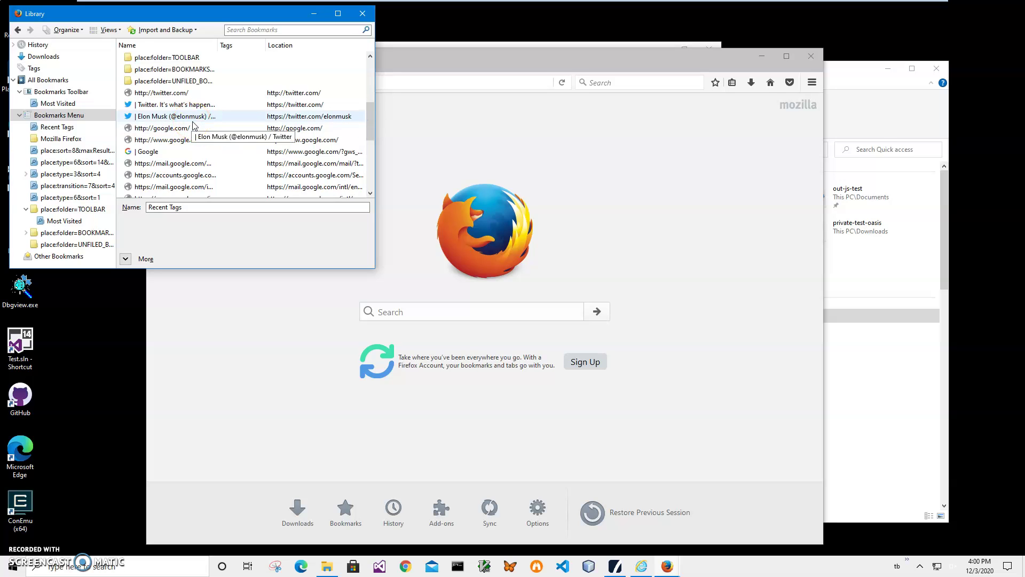
pyautogui.scroll(-2, 165, 124)
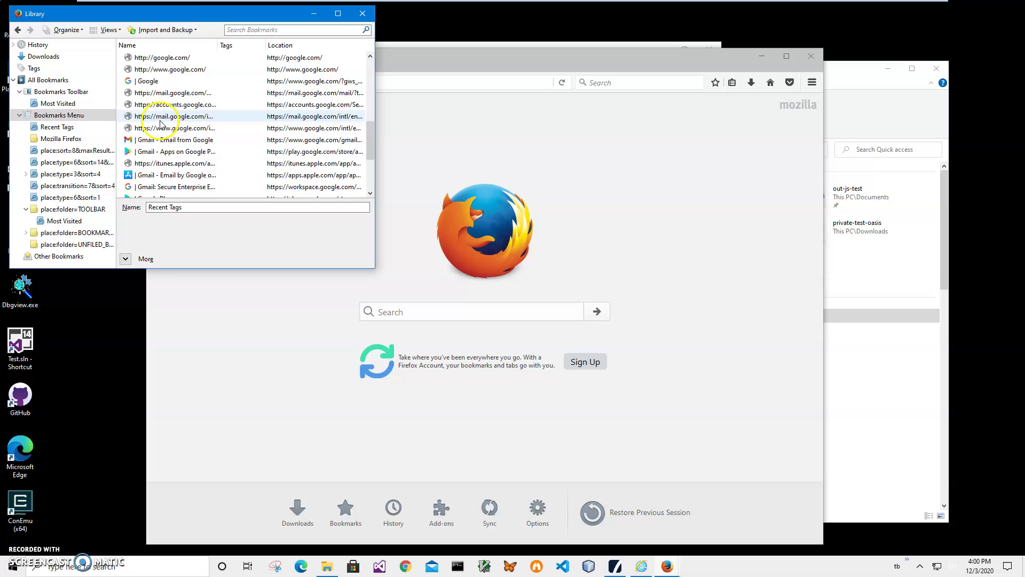
pyautogui.scroll(-1, 162, 123)
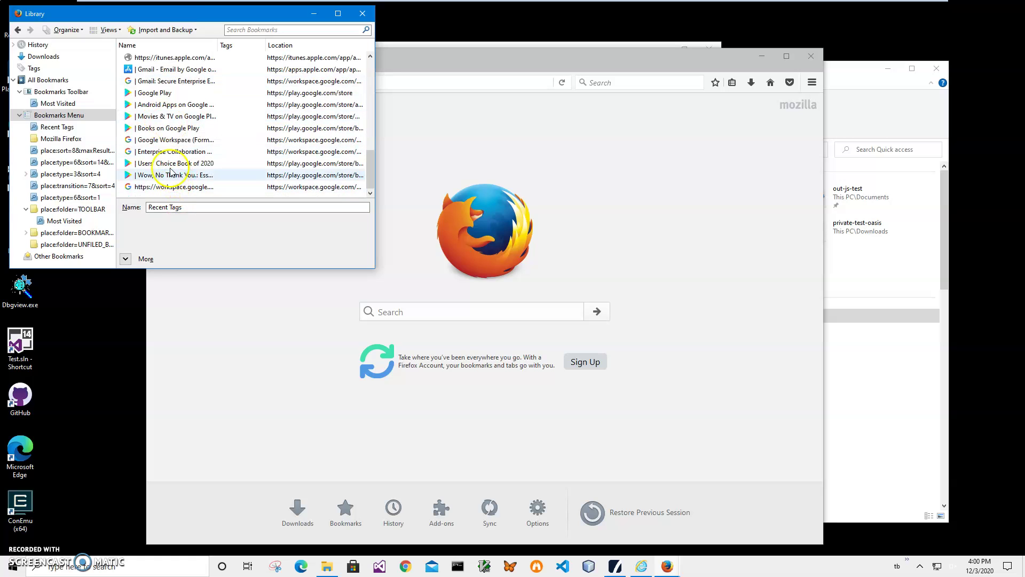
pyautogui.scroll(2, 166, 135)
pyautogui.scroll(1, 169, 136)
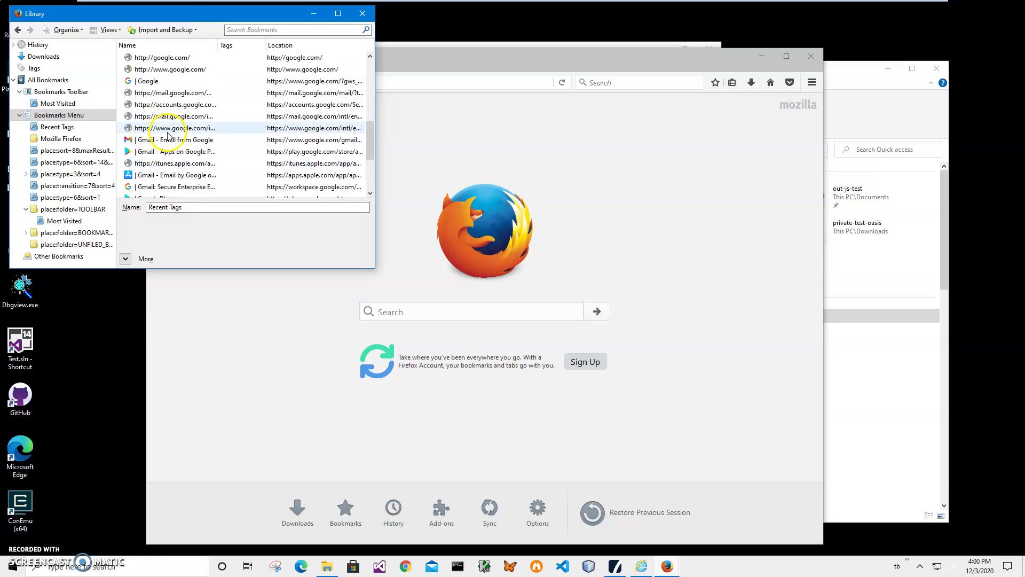
pyautogui.scroll(2, 170, 136)
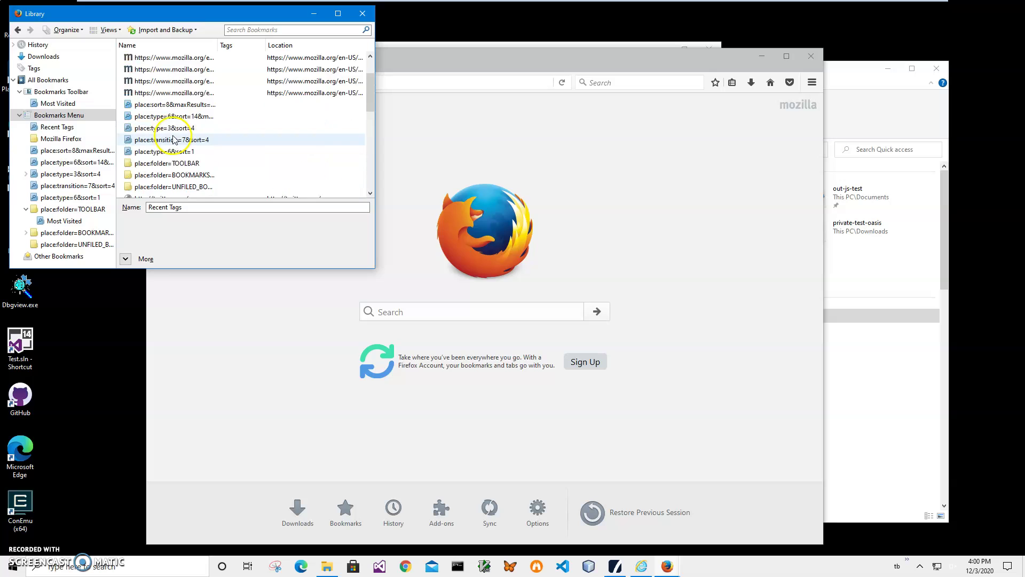
pyautogui.scroll(1, 172, 136)
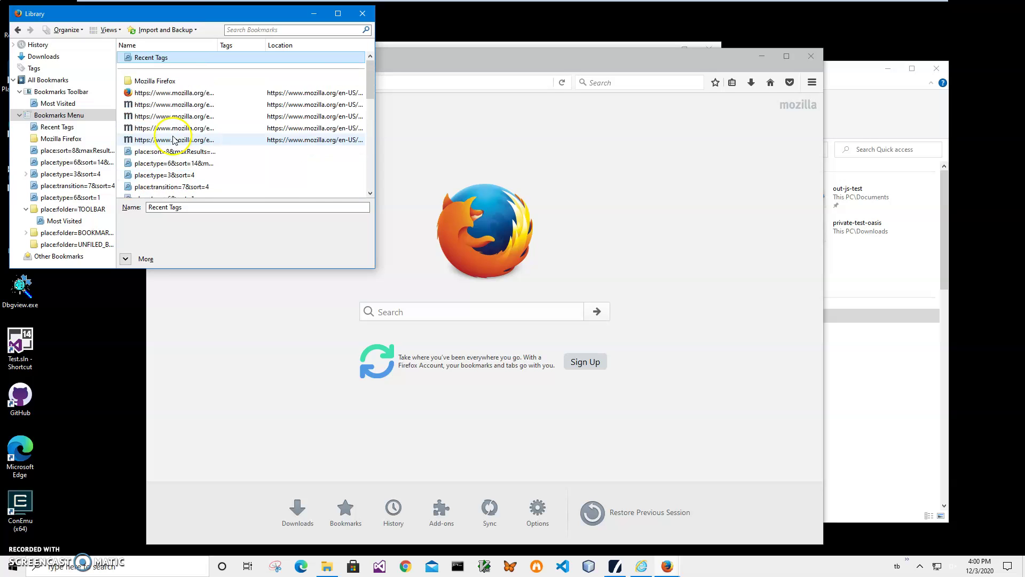
# Step: Close the Library and Firefox, leaving the Bookmarks page showing
pyautogui.click(362, 13)
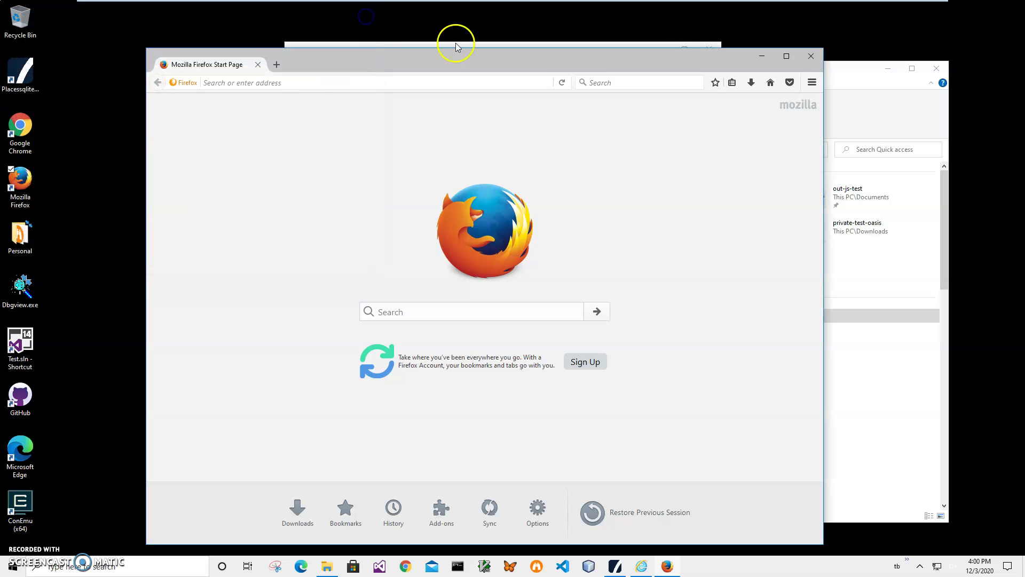
pyautogui.click(818, 59)
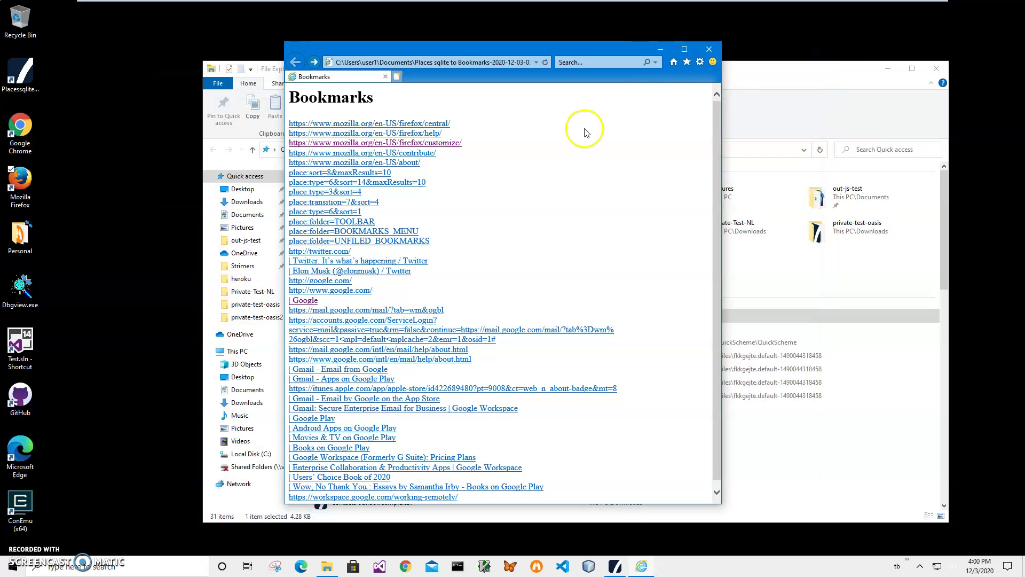